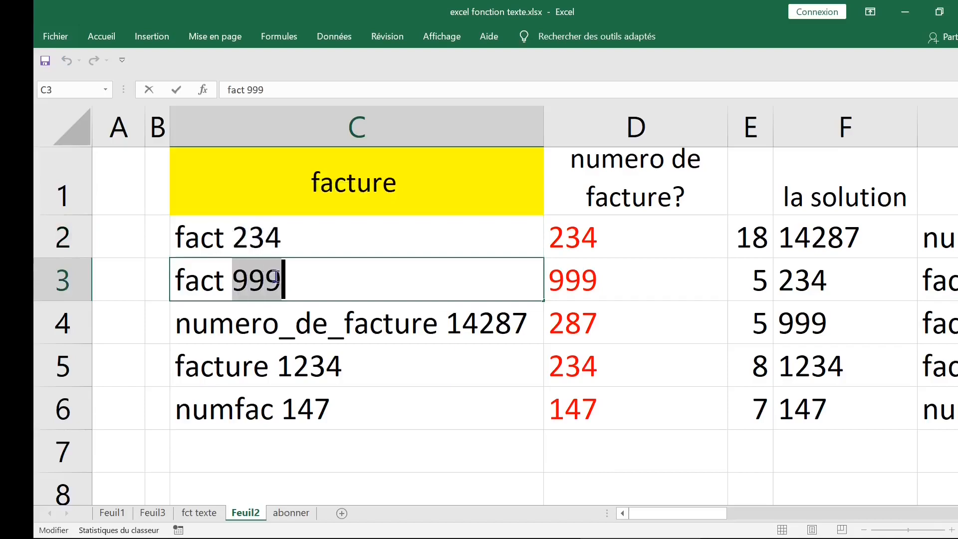
Examine the DROITE formula in D2, including its function name and its character-count argument
left_click(278, 315)
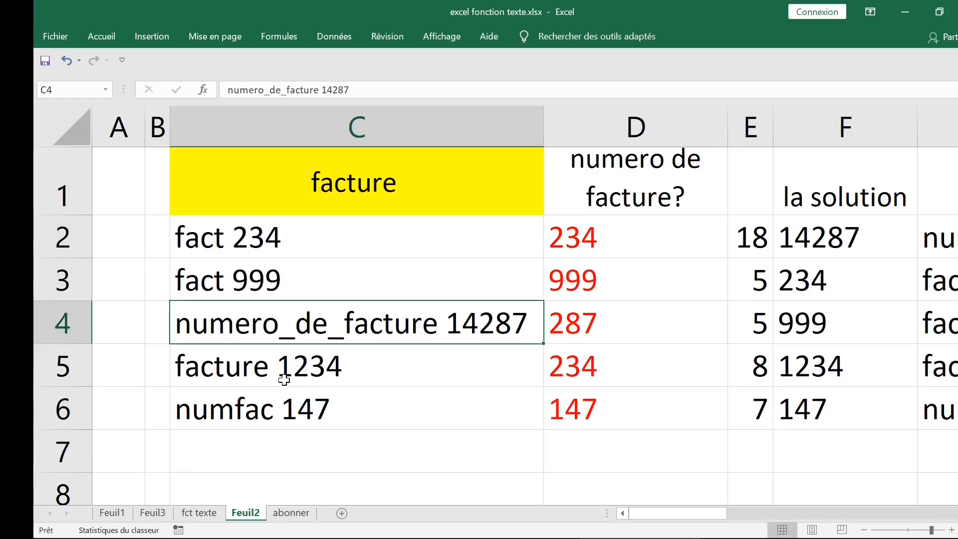
left_click(665, 199)
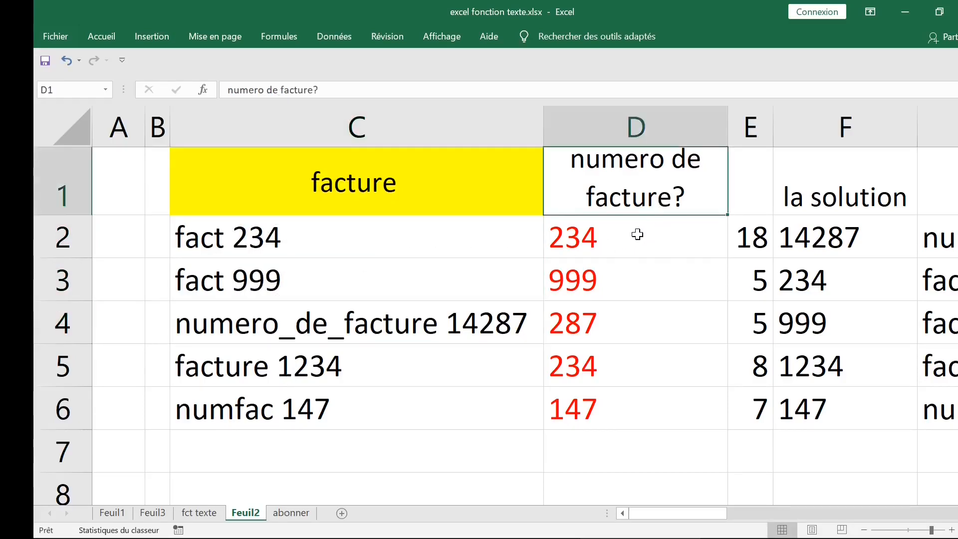
left_click(665, 238)
double_click(631, 238)
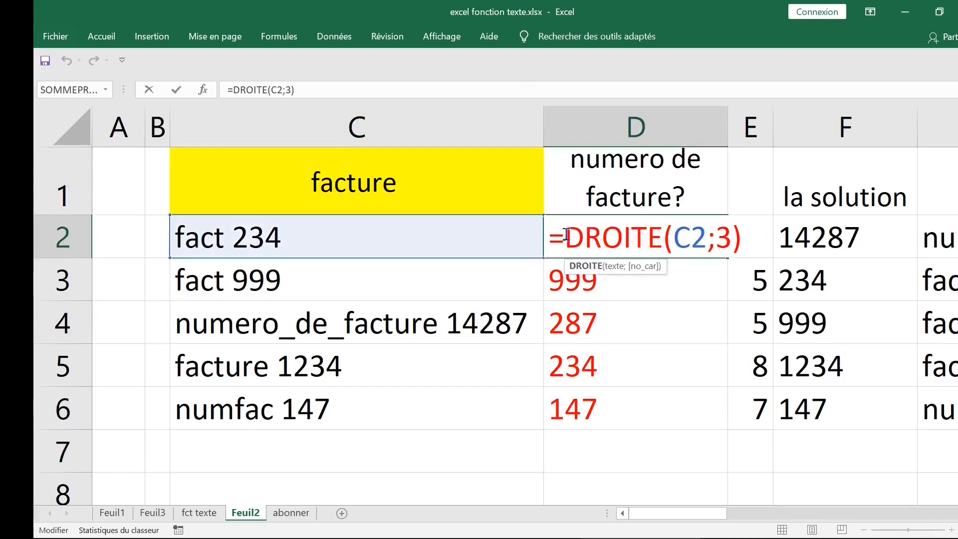
left_click_drag(564, 238, 664, 237)
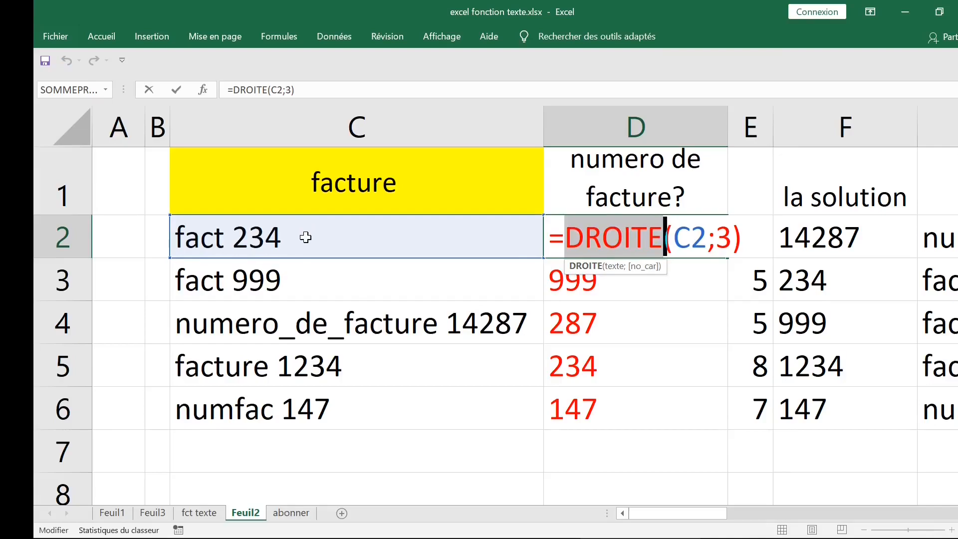
left_click_drag(719, 235, 731, 235)
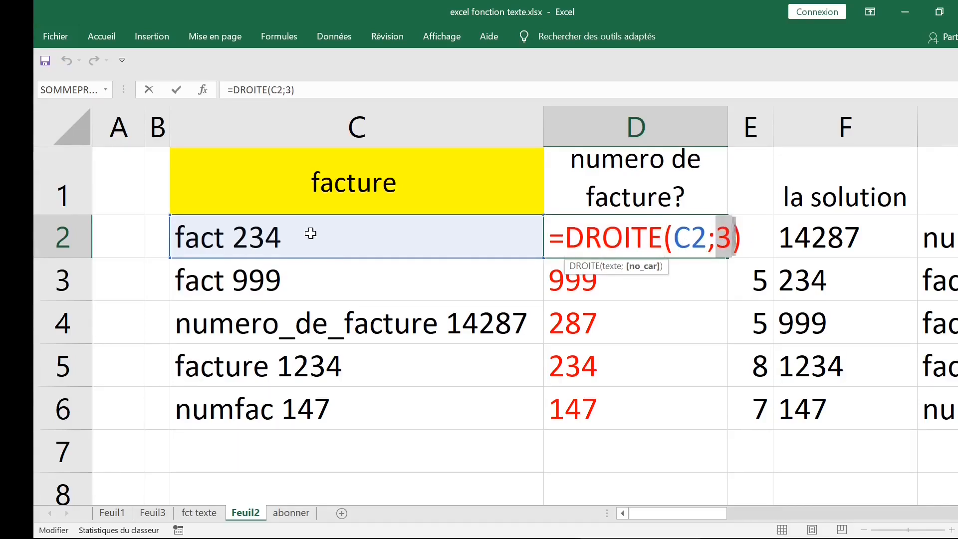
key("Escape")
Review the invoice texts in column C, checking the number portion of C2 against C3 and C6
left_click(265, 237)
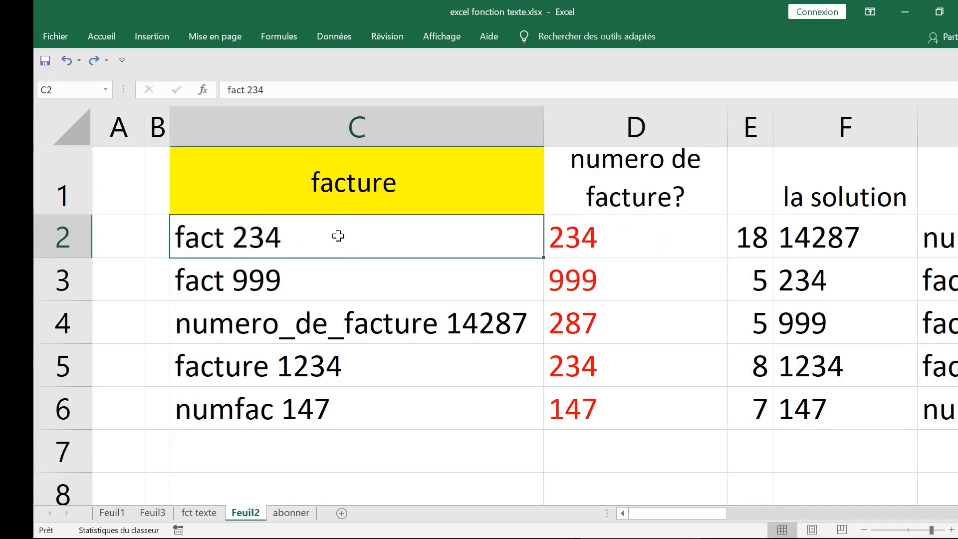
double_click(300, 236)
left_click_drag(239, 235, 283, 235)
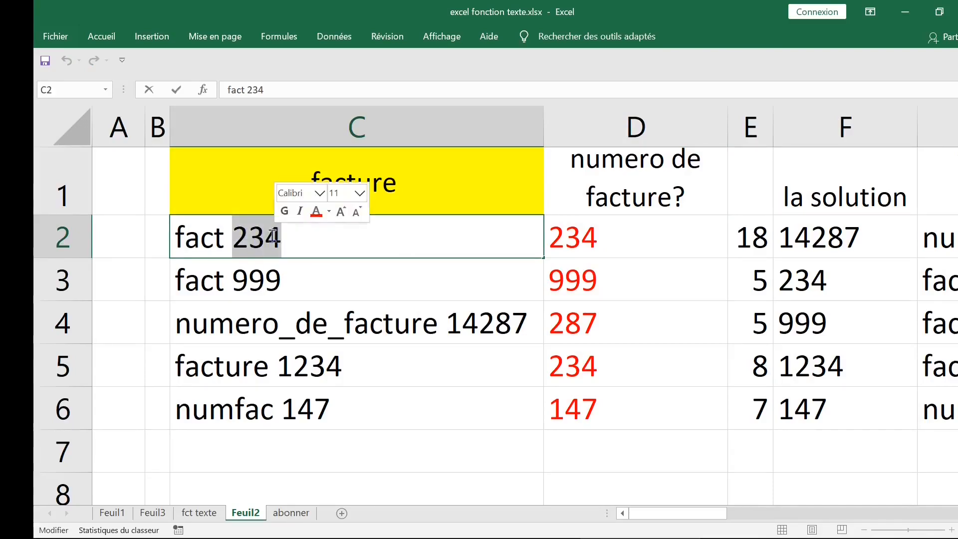
key("Escape")
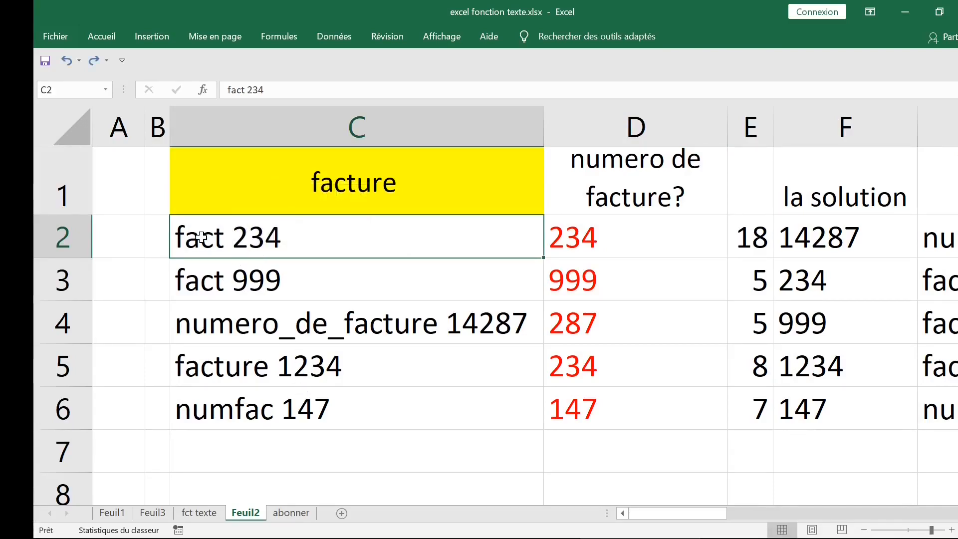
left_click(224, 280)
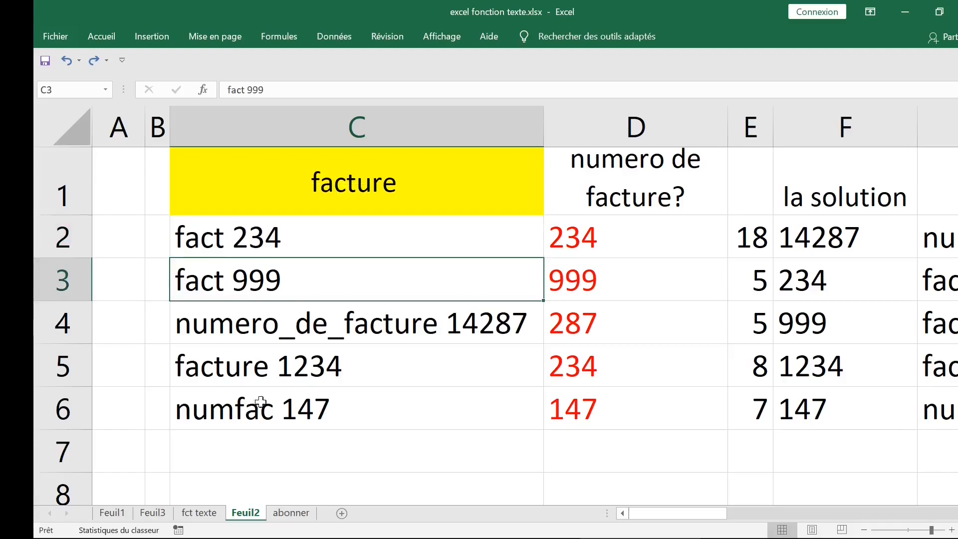
left_click(279, 412)
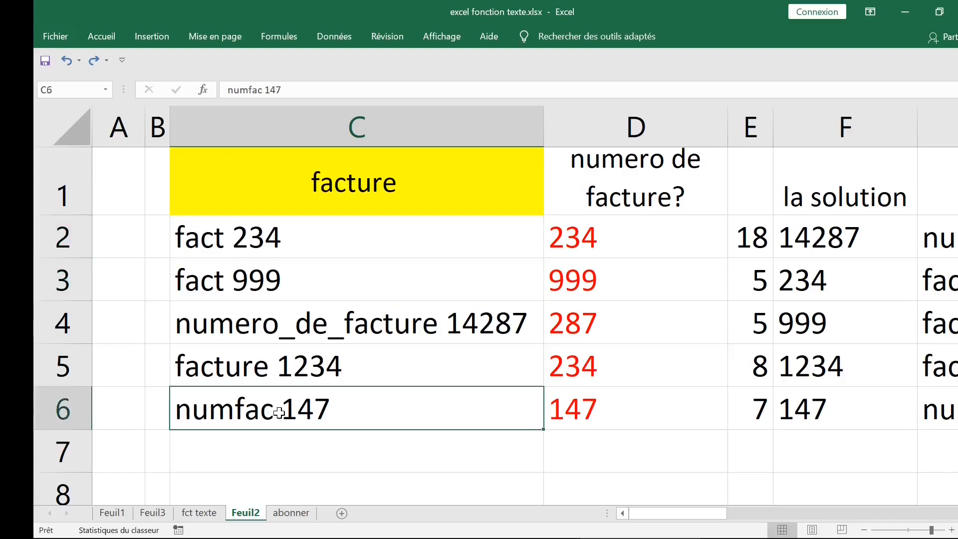
Compare the DROITE formula in D5 with the full invoice number in C5, and check the text in C4
double_click(608, 372)
key("Escape")
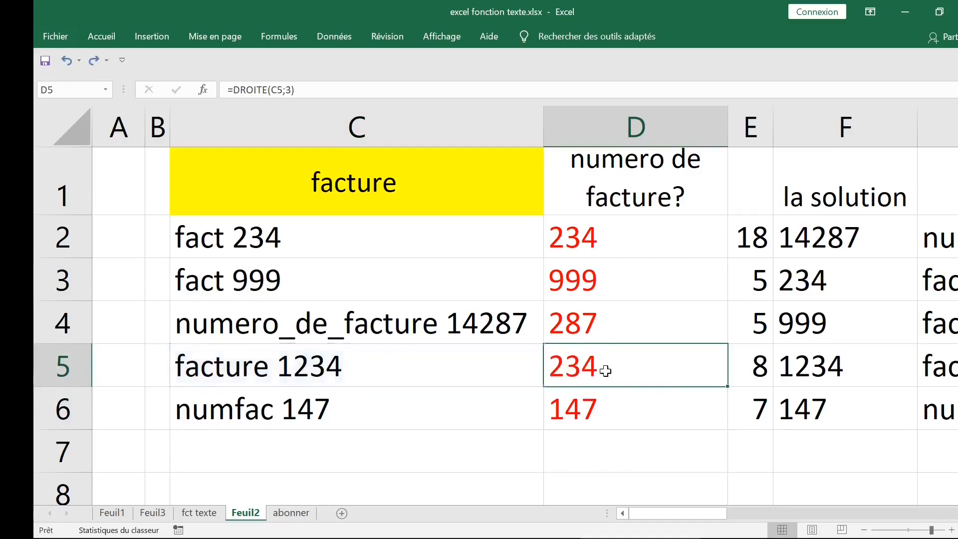
double_click(293, 368)
left_click_drag(276, 367, 333, 364)
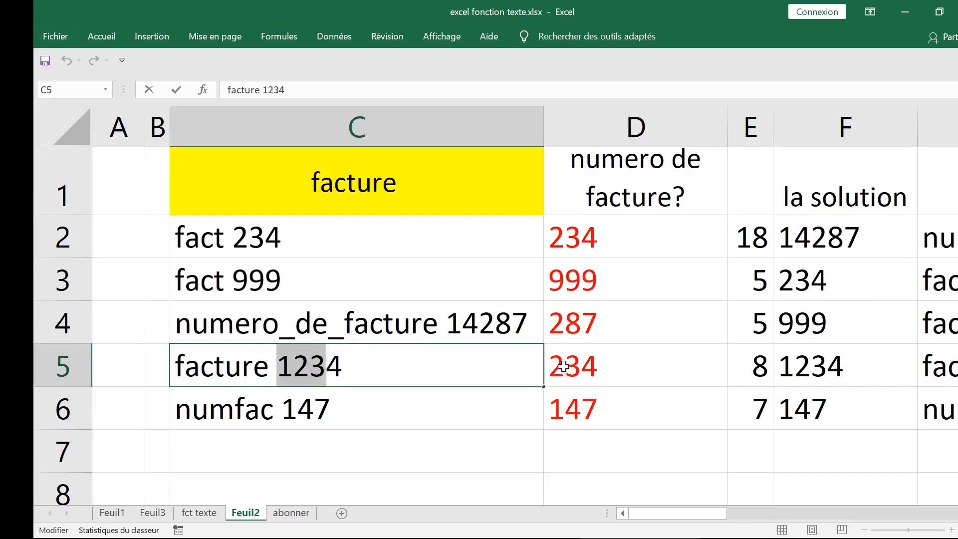
key("Escape")
left_click(235, 329)
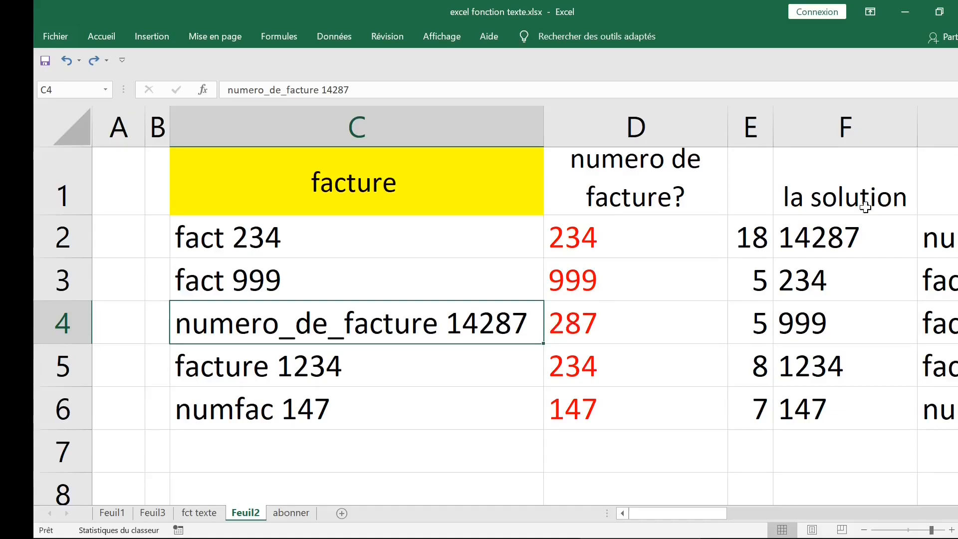
Inspect the "la solution" heading and the TROUVE formula in E2, and locate the space in C2's text
left_click(849, 181)
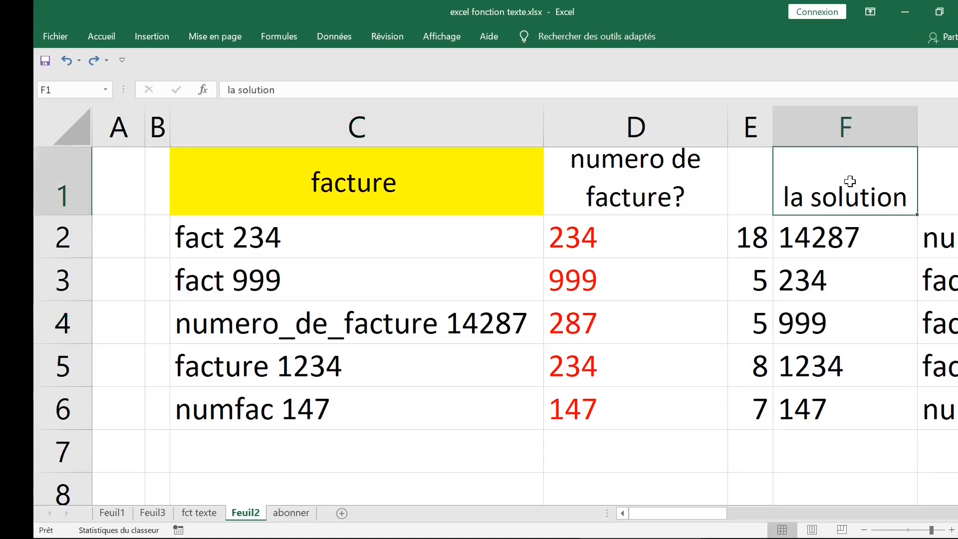
left_click(750, 236)
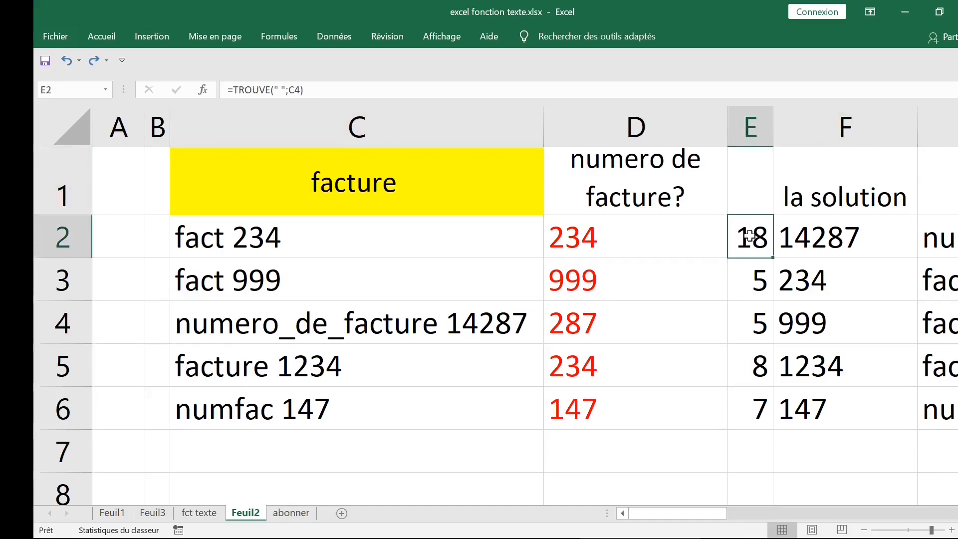
double_click(229, 237)
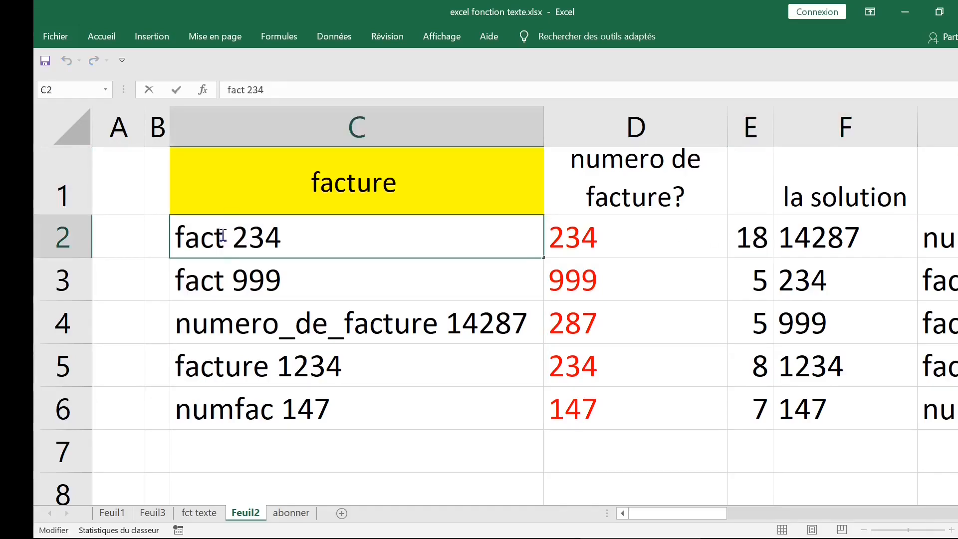
left_click(346, 240)
Enter "?" as the heading of column E in cell E1
left_click(753, 239)
left_click(751, 184)
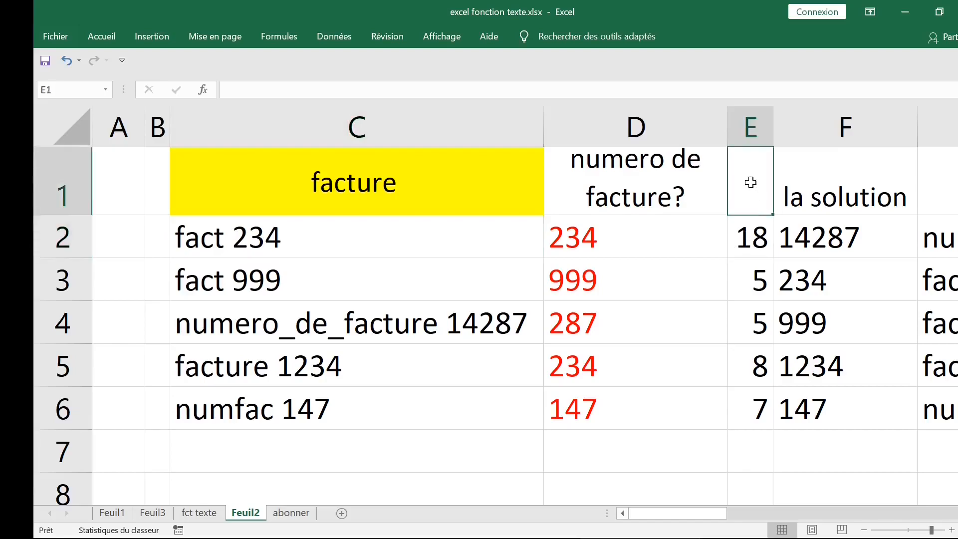
type("?")
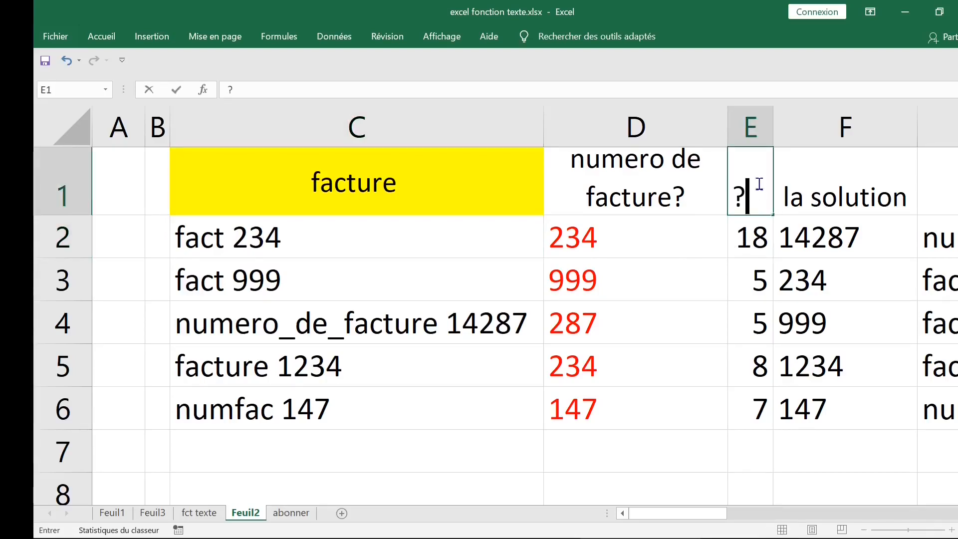
left_click(610, 274)
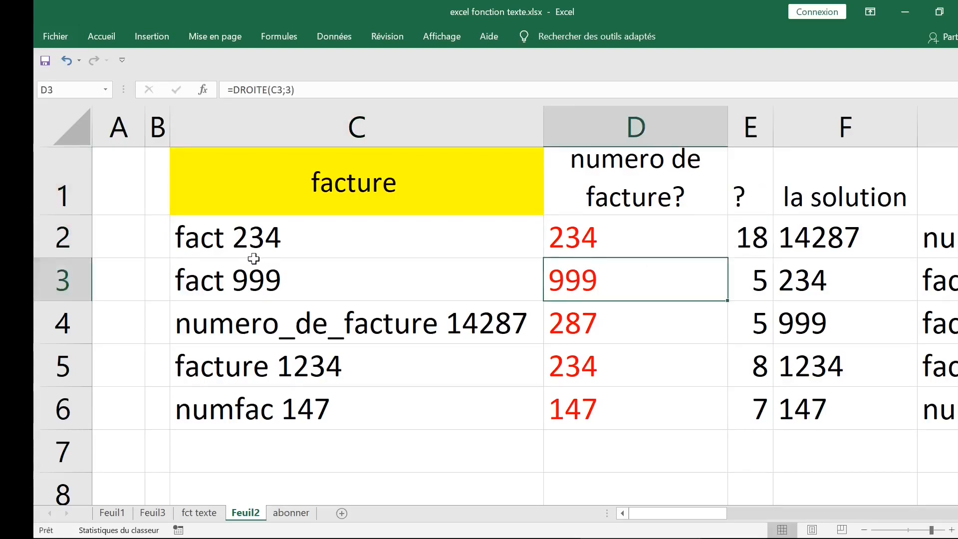
Correct the formula in E2 to =TROUVE(" ";C2) and copy it down through E6
left_click(210, 245)
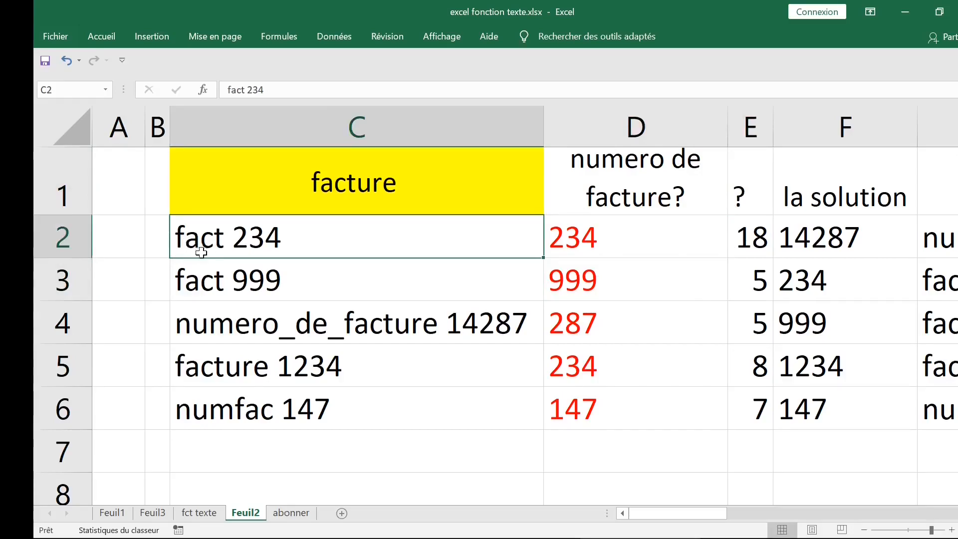
double_click(233, 239)
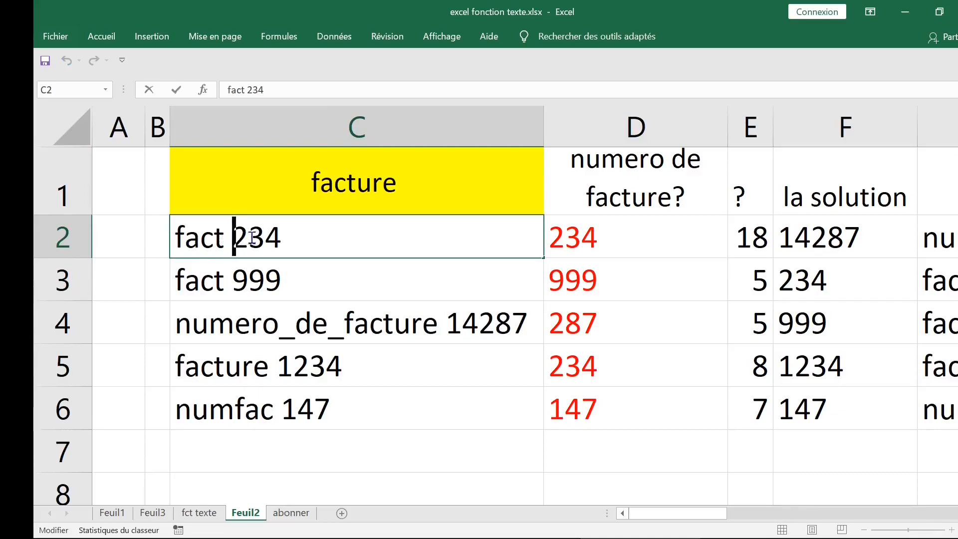
left_click(749, 236)
double_click(750, 233)
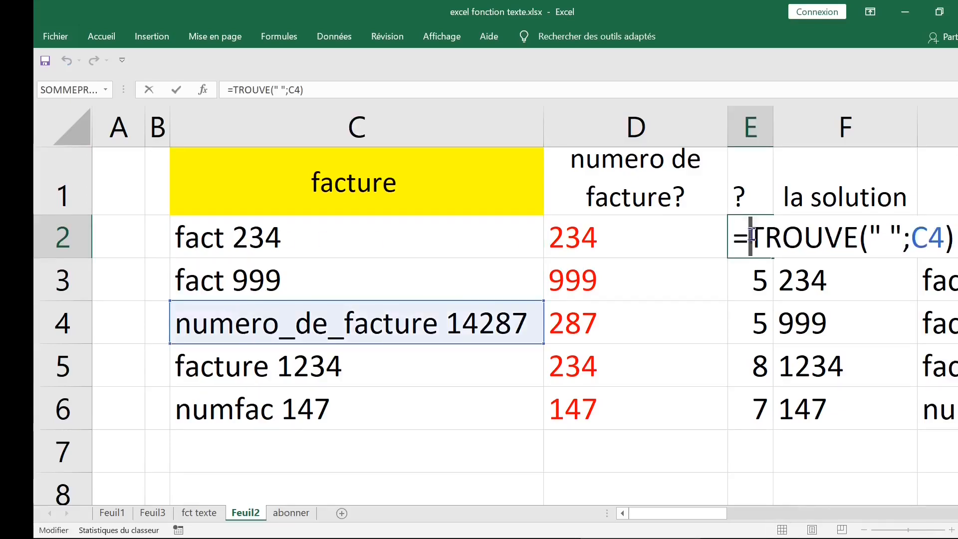
left_click(927, 234)
key("Delete")
type("2")
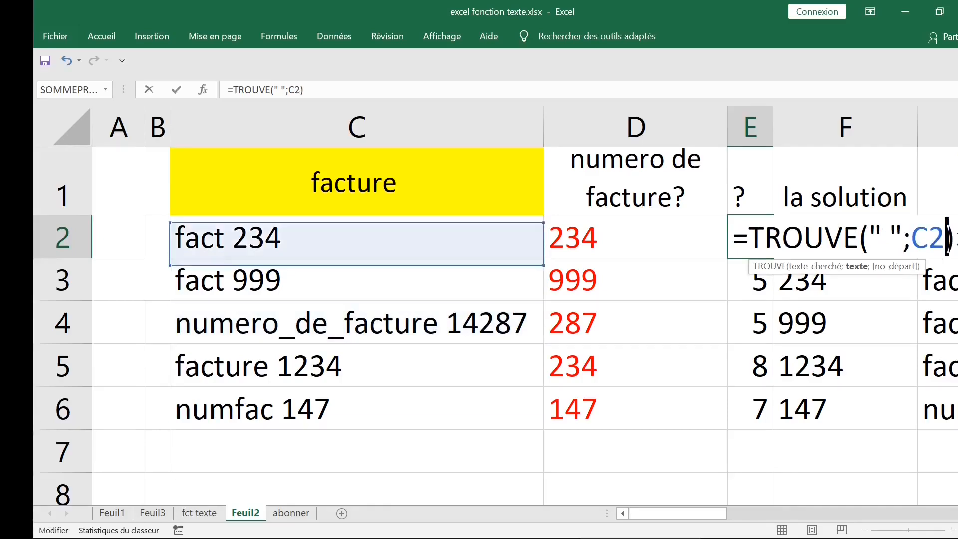
key("Return")
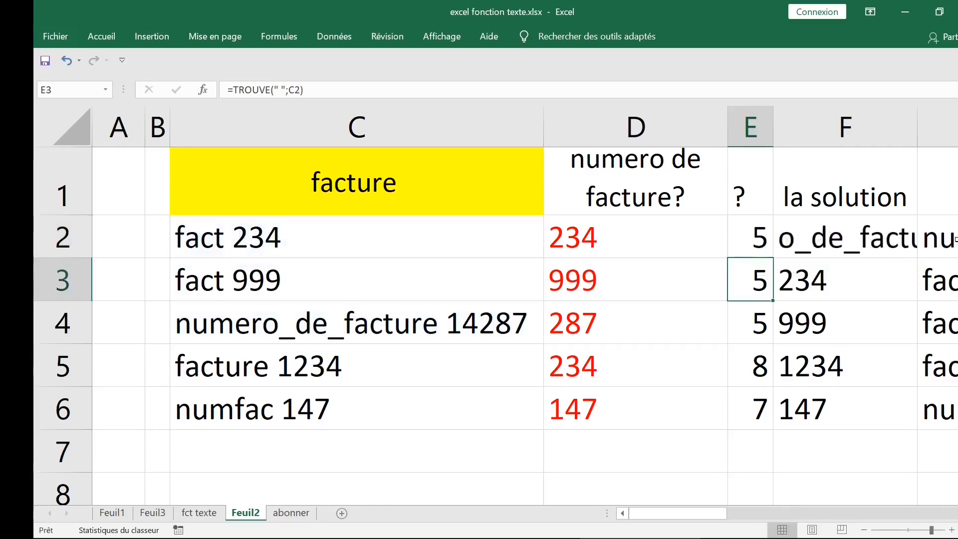
left_click(759, 228)
double_click(772, 258)
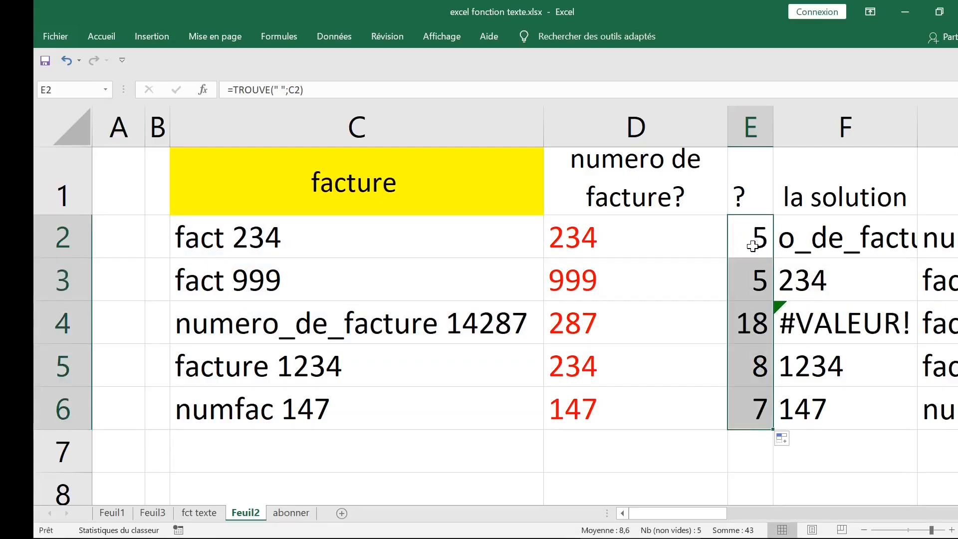
Apply a light green fill colour to column E
scroll(752, 246, "up", 4)
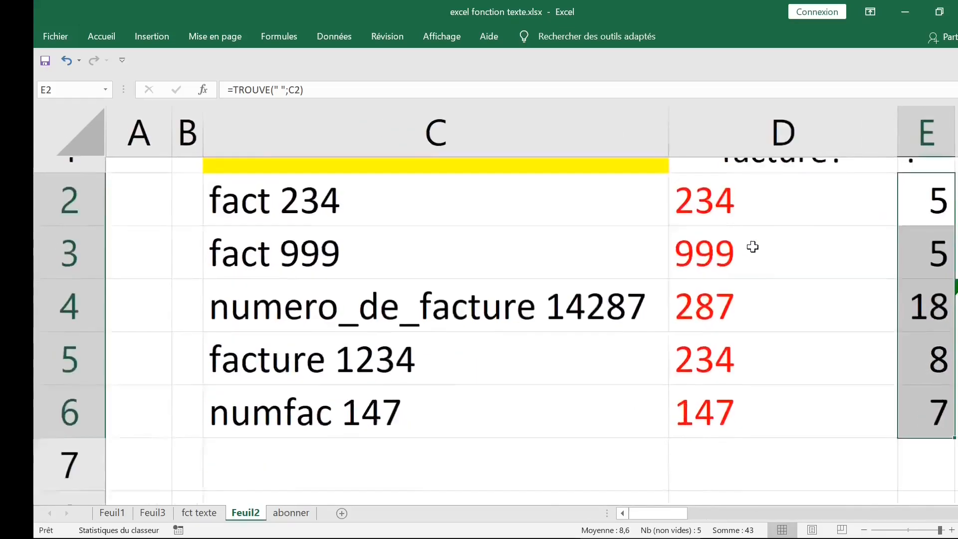
scroll(752, 246, "up", 1)
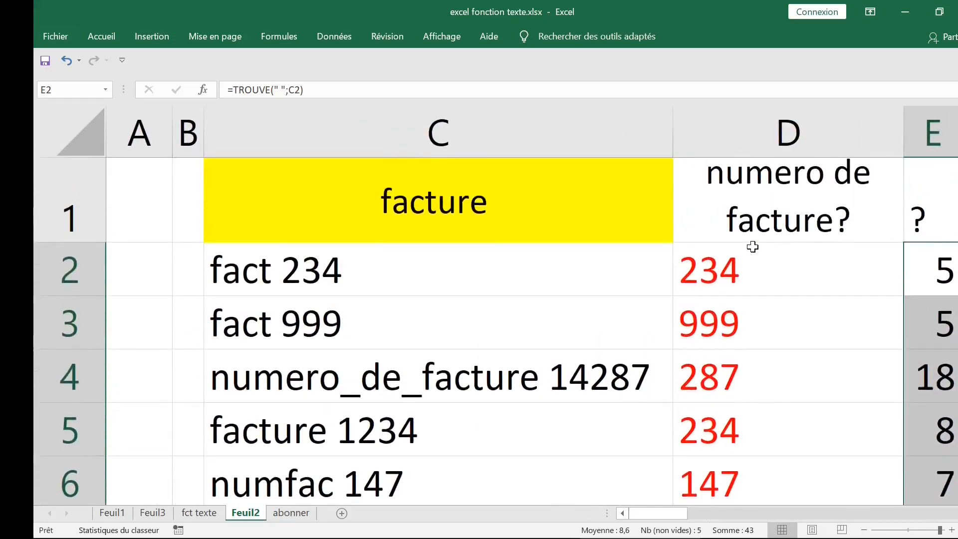
left_click(817, 258)
left_click(916, 191)
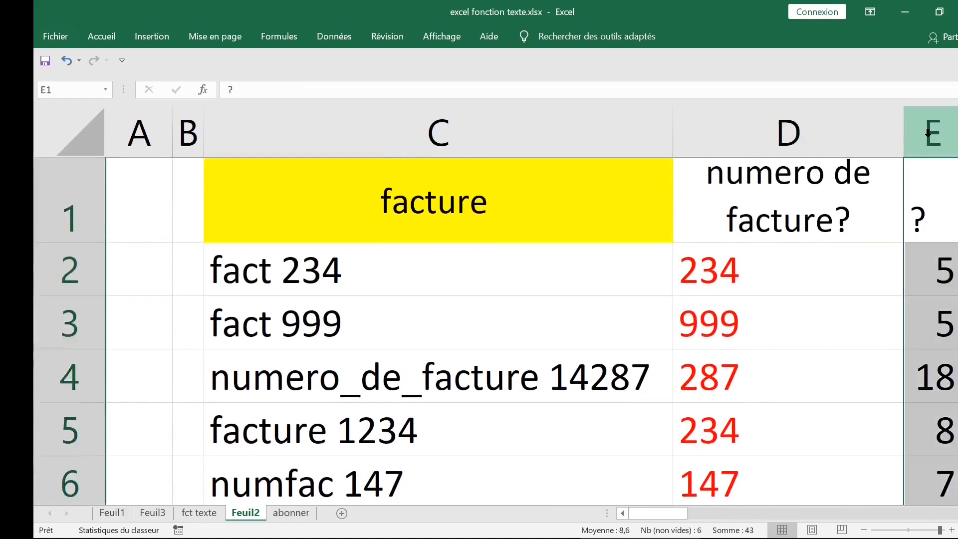
left_click(101, 36)
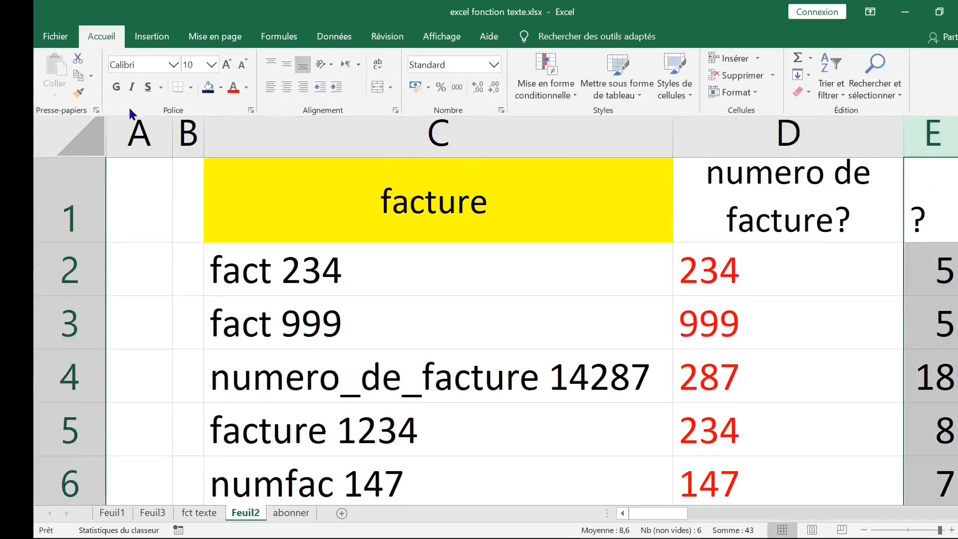
left_click(220, 89)
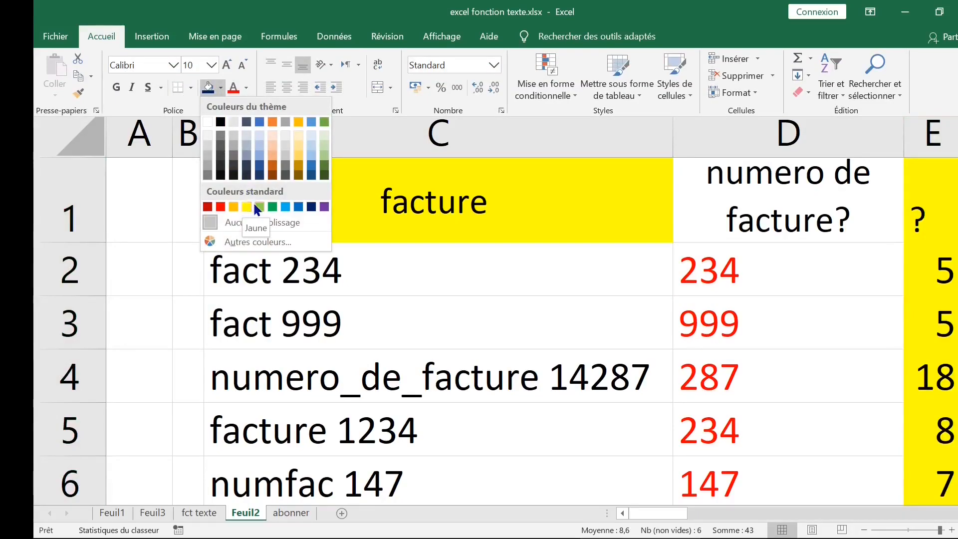
left_click(259, 207)
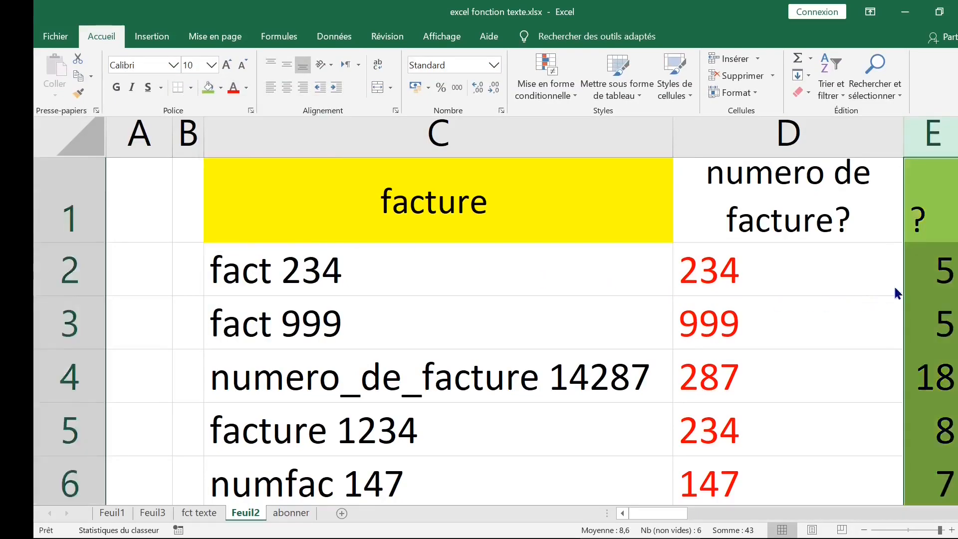
Examine the TROUVE formula in E2, focusing on its quoted space as the search-text argument
left_click(931, 271)
left_click(919, 273)
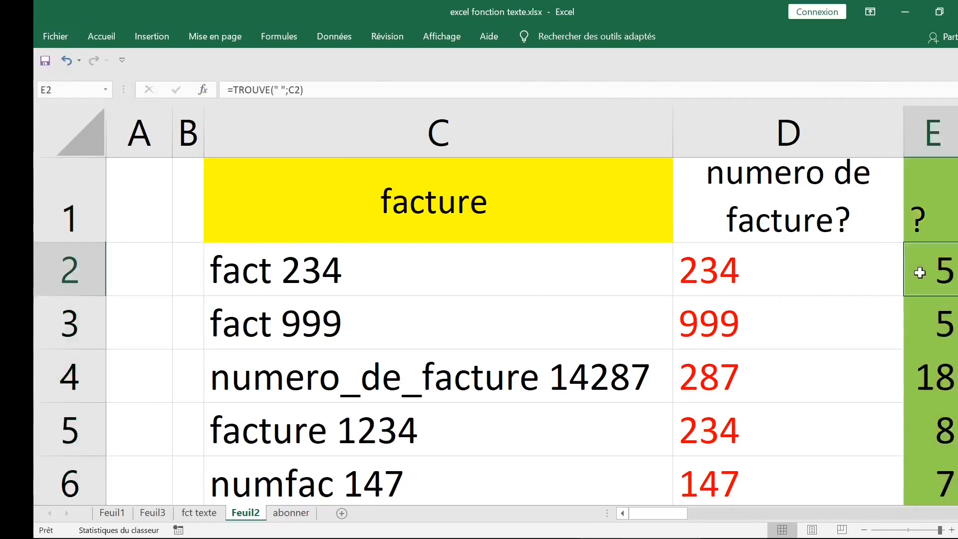
left_click(319, 89)
left_click_drag(319, 90, 200, 91)
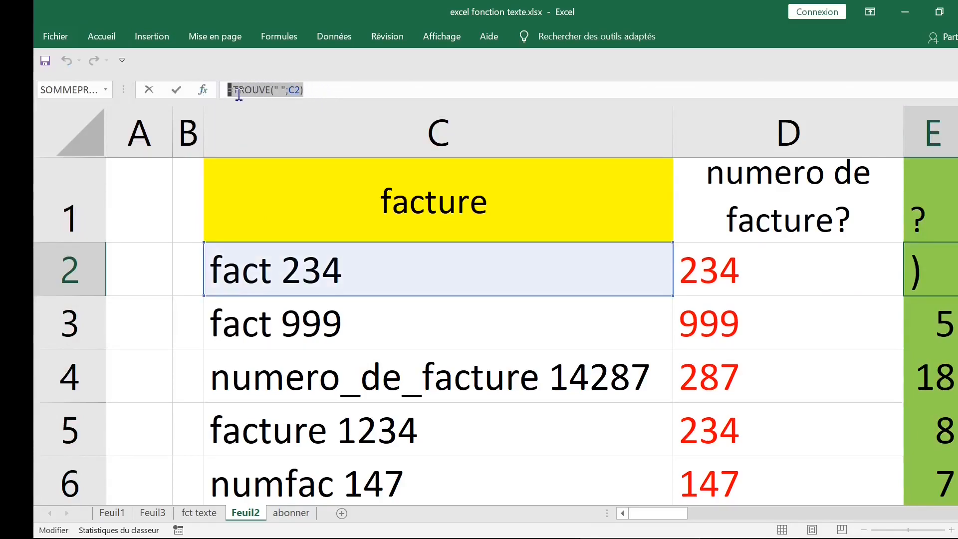
left_click(339, 91)
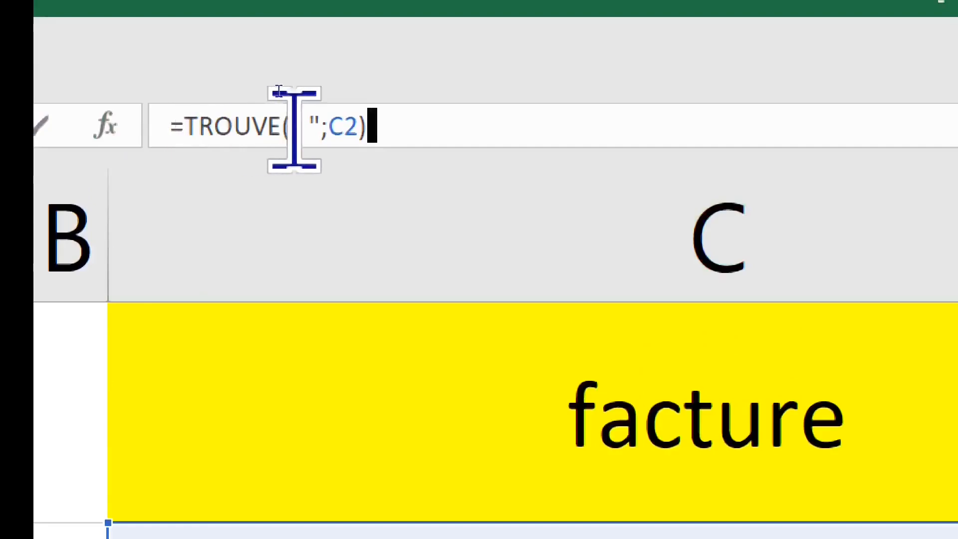
left_click(303, 124)
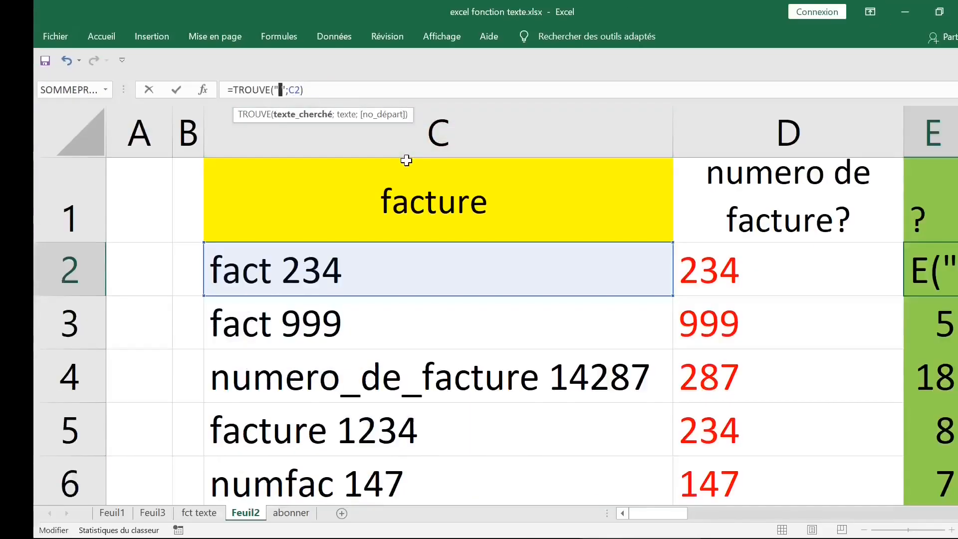
Copy the TROUVE formula from E2 down through E6
key("Return")
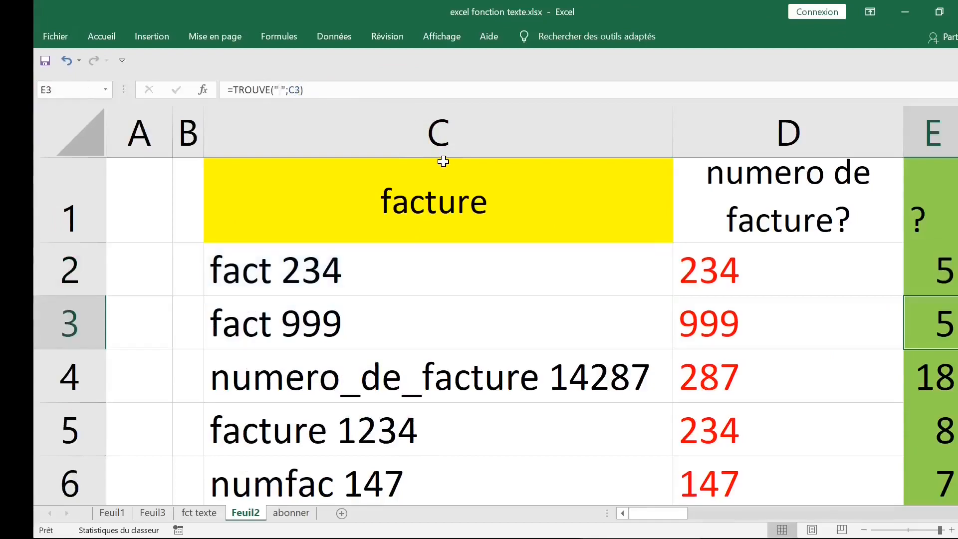
left_click(942, 271)
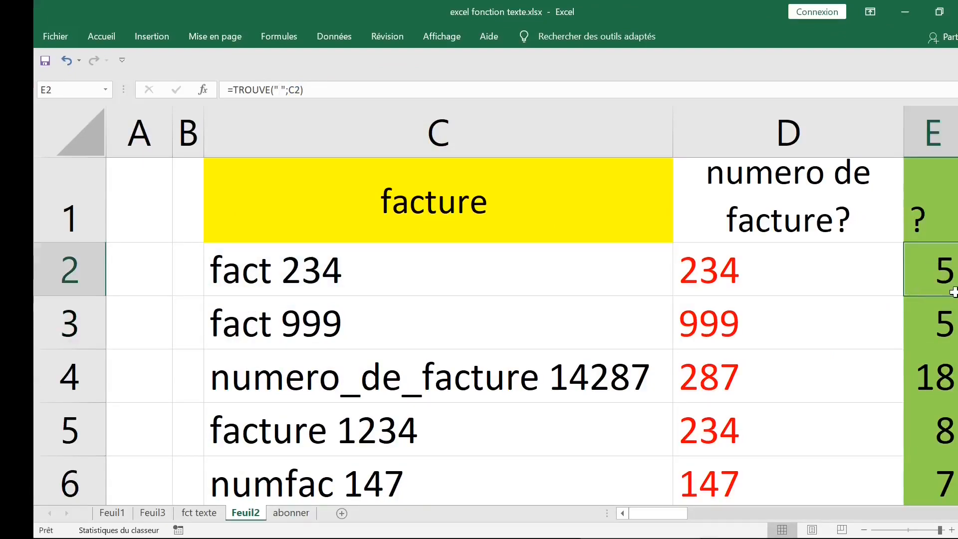
double_click(956, 295)
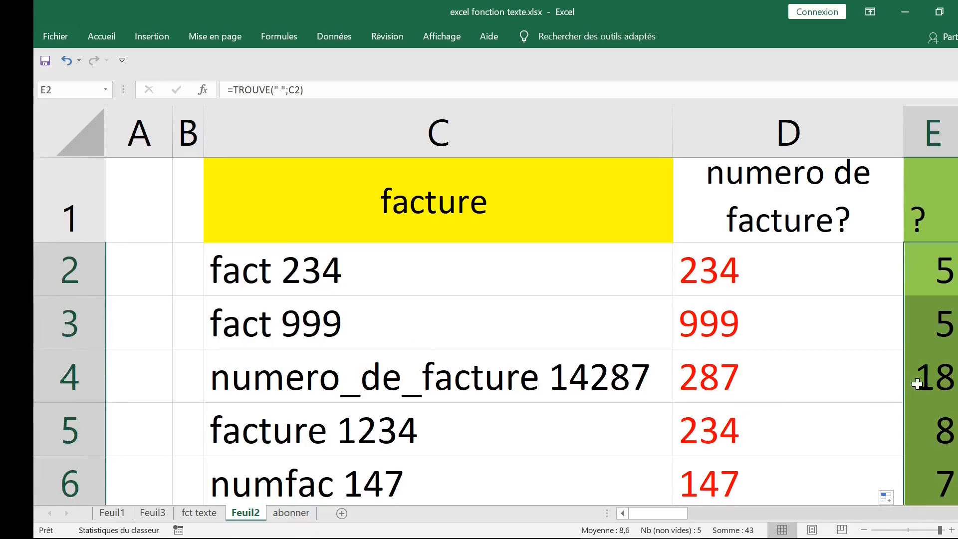
Examine the text in C2, focusing on the space separating the word from the invoice number and on the digits after it
double_click(305, 268)
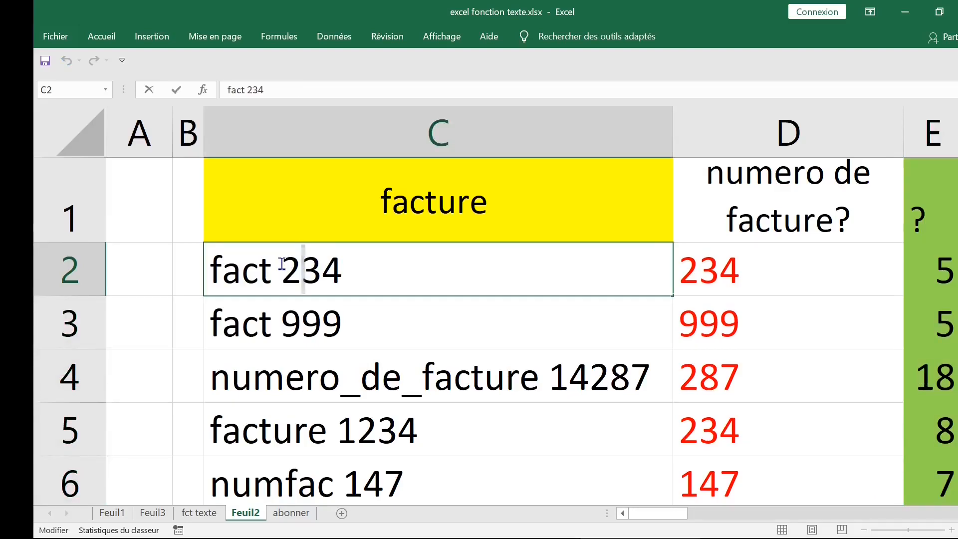
left_click_drag(276, 264, 268, 270)
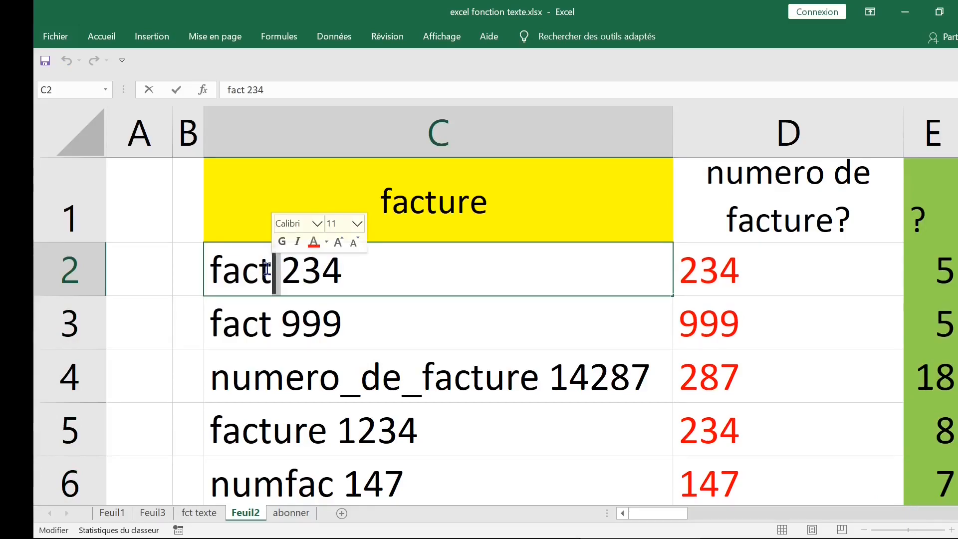
left_click_drag(288, 268, 341, 269)
left_click(407, 270)
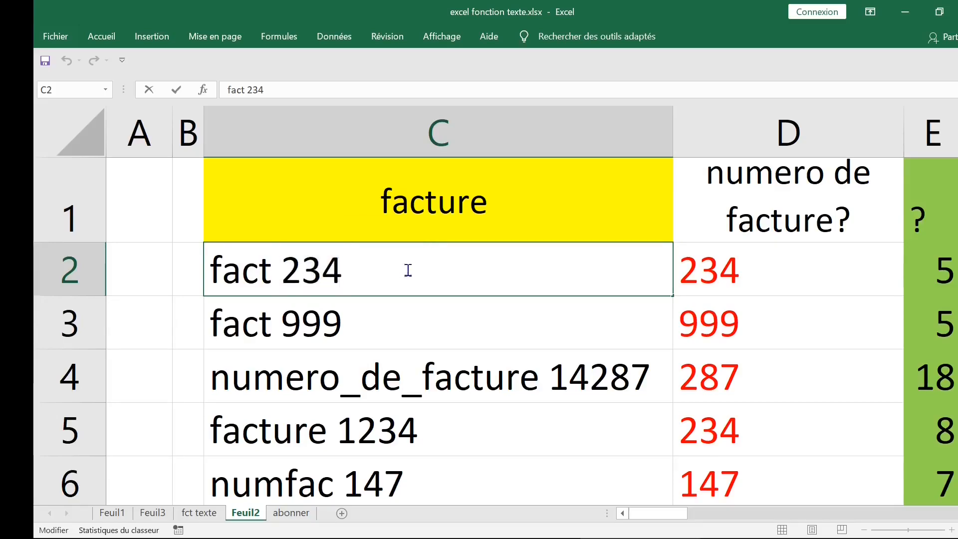
key("Escape")
double_click(446, 268)
left_click_drag(483, 265, 188, 264)
left_click(280, 268)
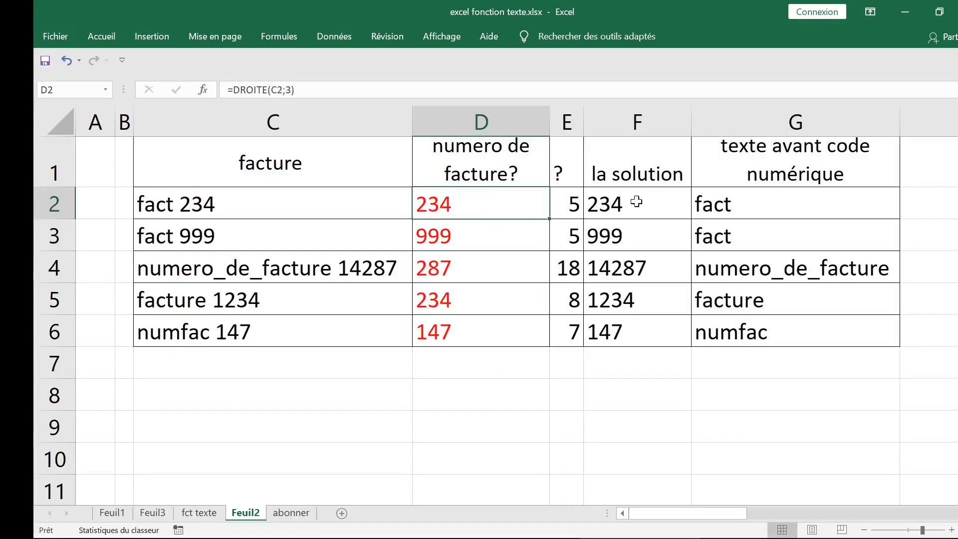
Compare the TROUVE formula and its results in column E with the invoice texts in C2 through C4
left_click(571, 204)
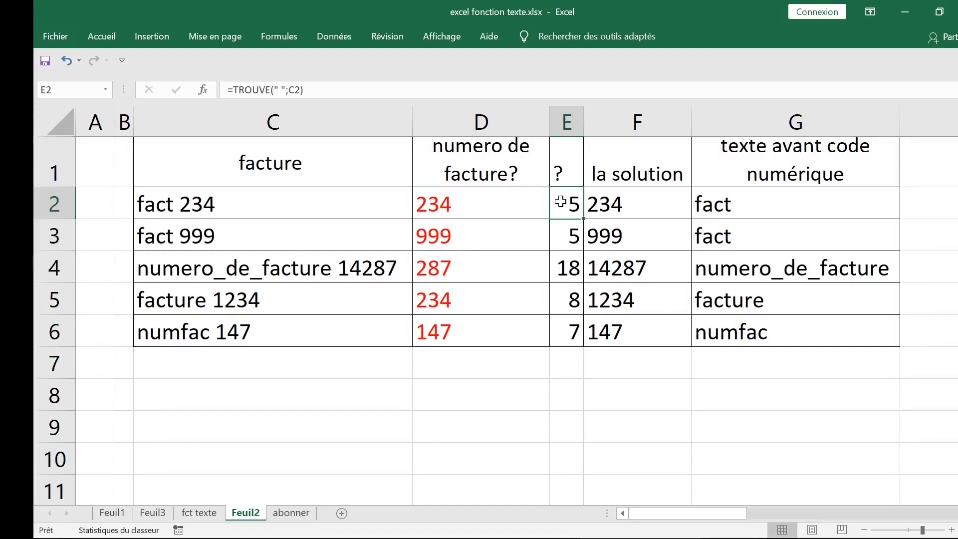
double_click(560, 202)
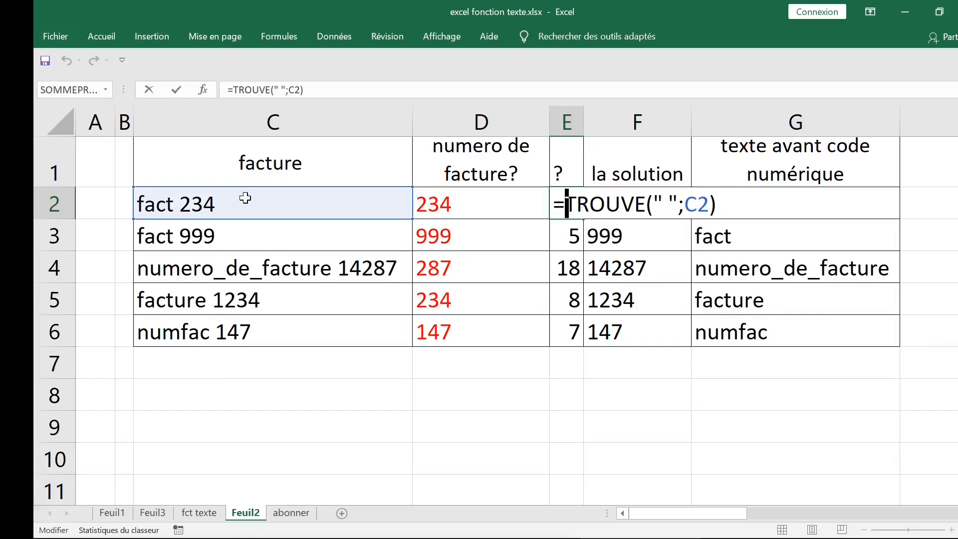
key("Escape")
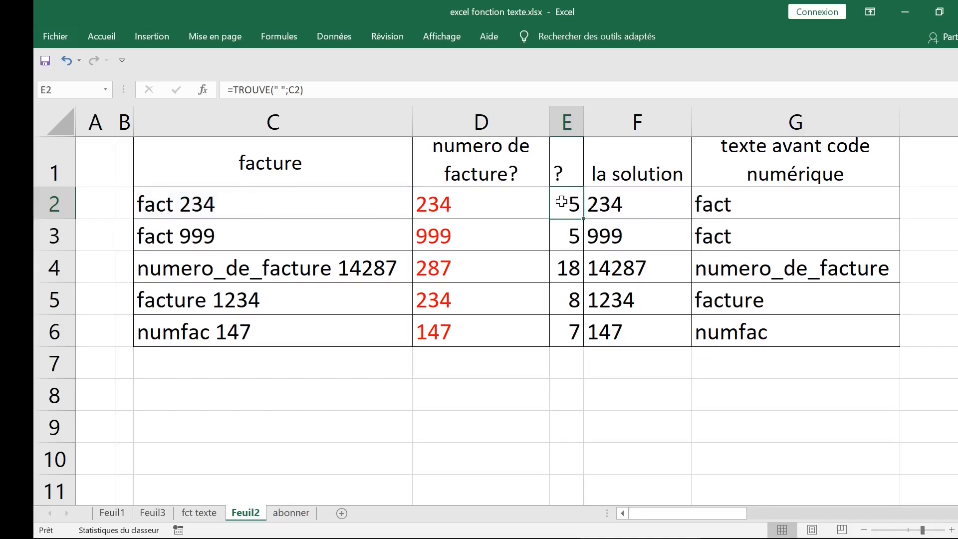
left_click(317, 202)
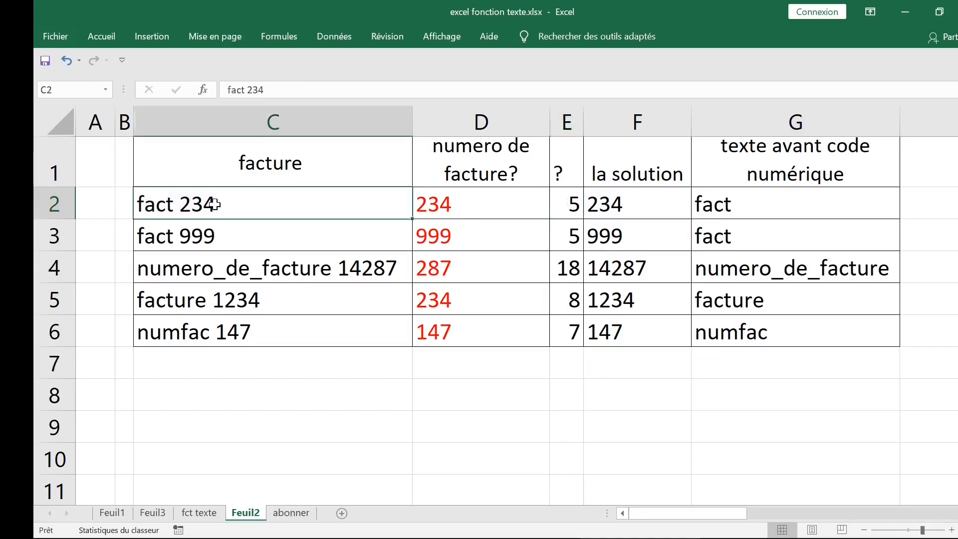
left_click(309, 234)
left_click(302, 265)
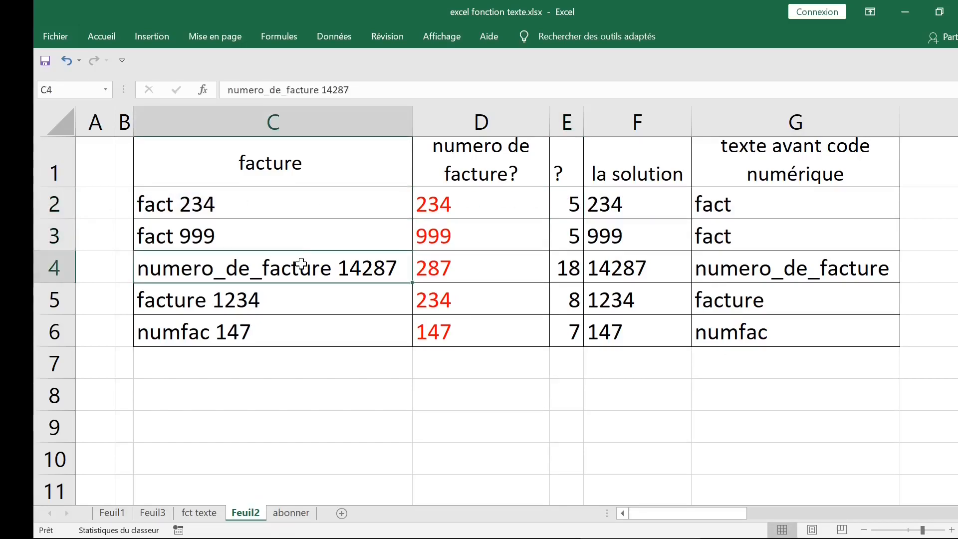
left_click(558, 267)
Examine the formula =DROITE(C2;NBCAR(C2)-E2) in F2, focusing on the DROITE function and its use of the space position in E2
left_click(675, 199)
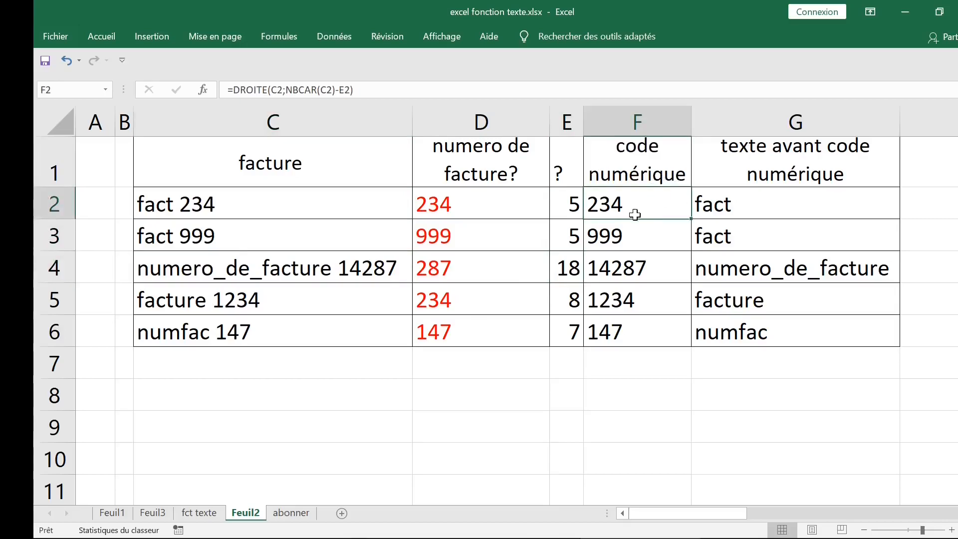
double_click(628, 203)
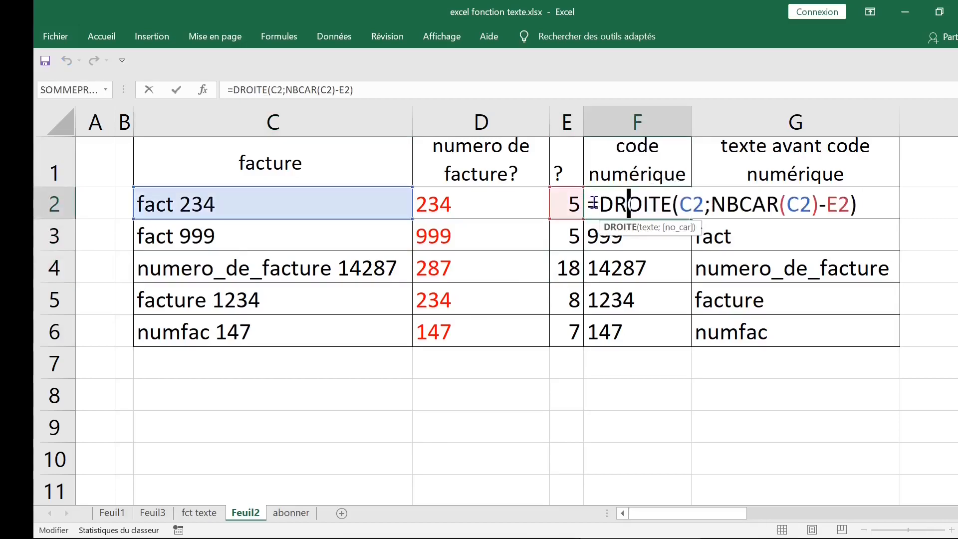
left_click_drag(596, 203, 673, 205)
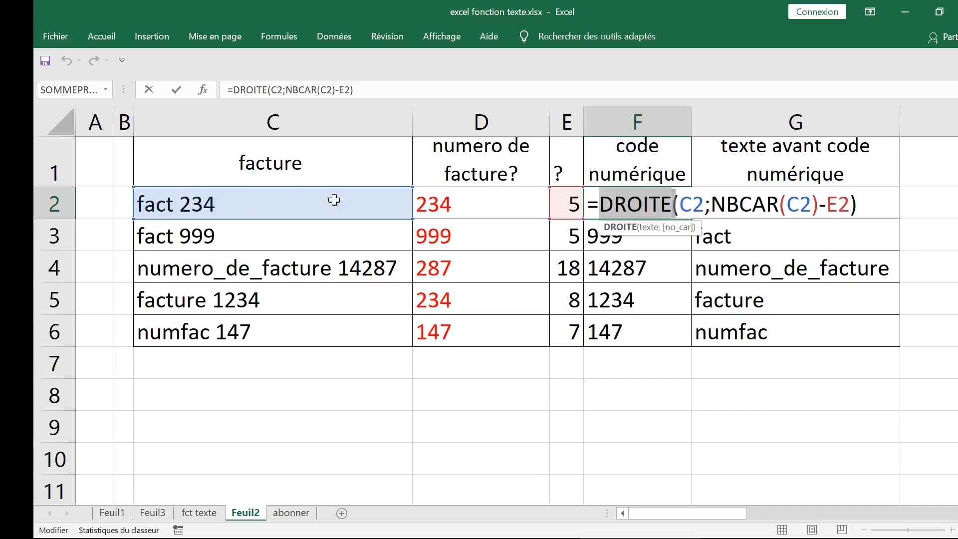
key("Escape")
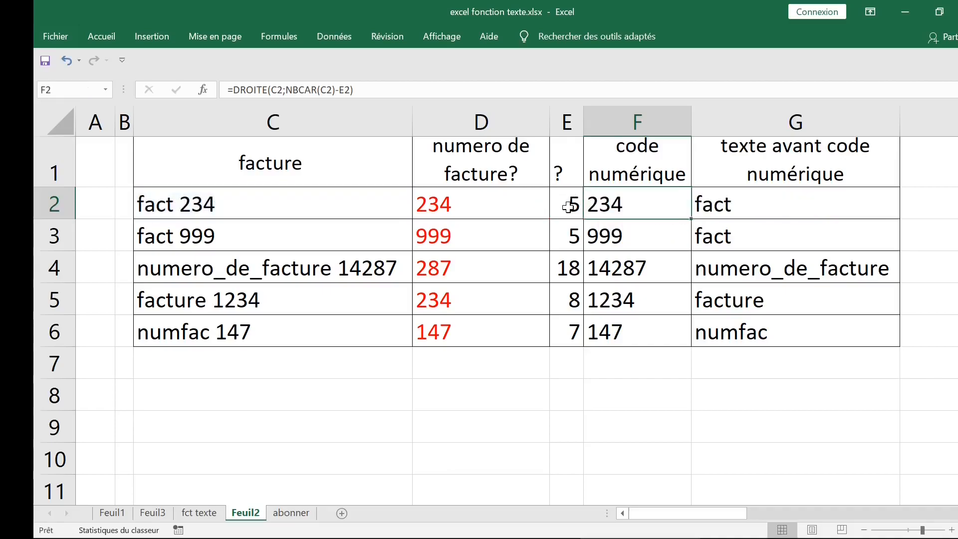
double_click(567, 203)
double_click(722, 202)
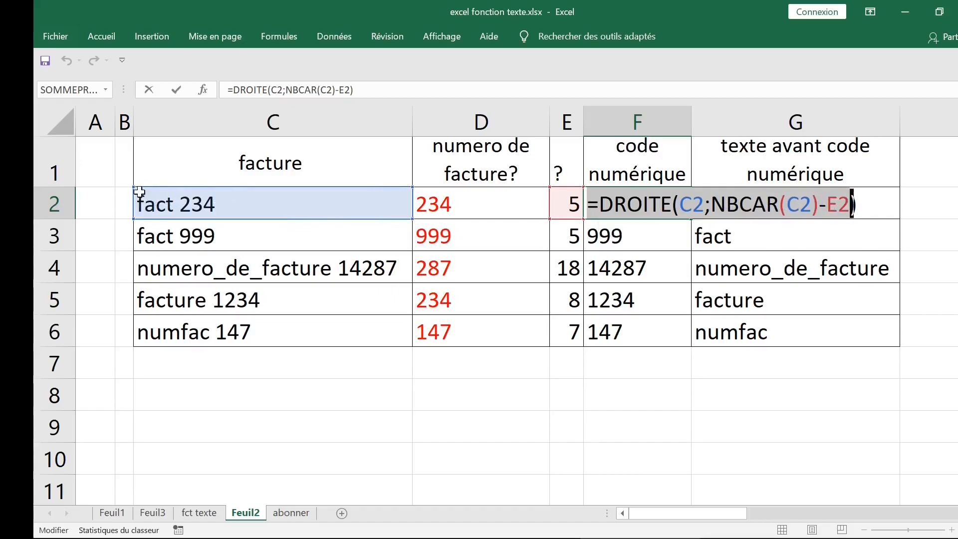
Copy the DROITE and NBCAR formula from F2 down through F6
key("Return")
left_click(651, 201)
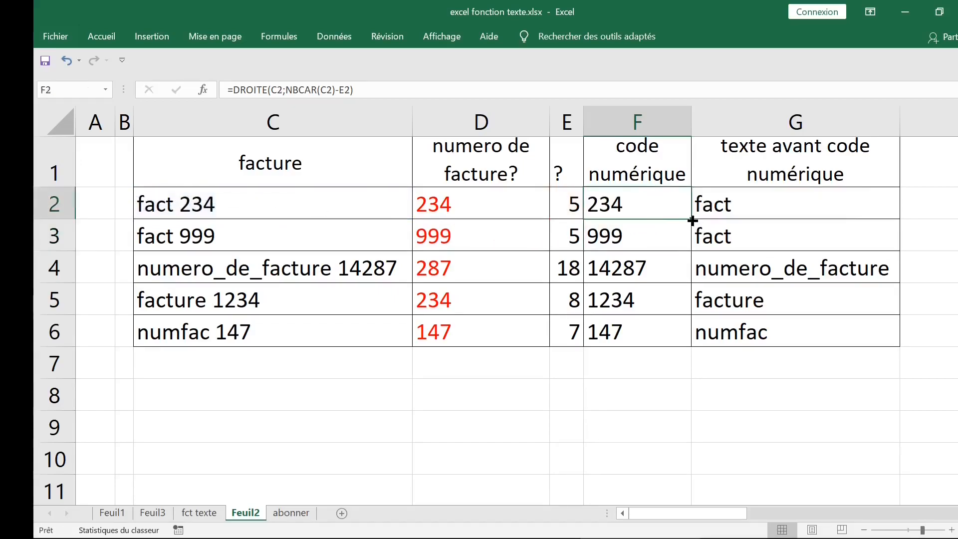
double_click(692, 220)
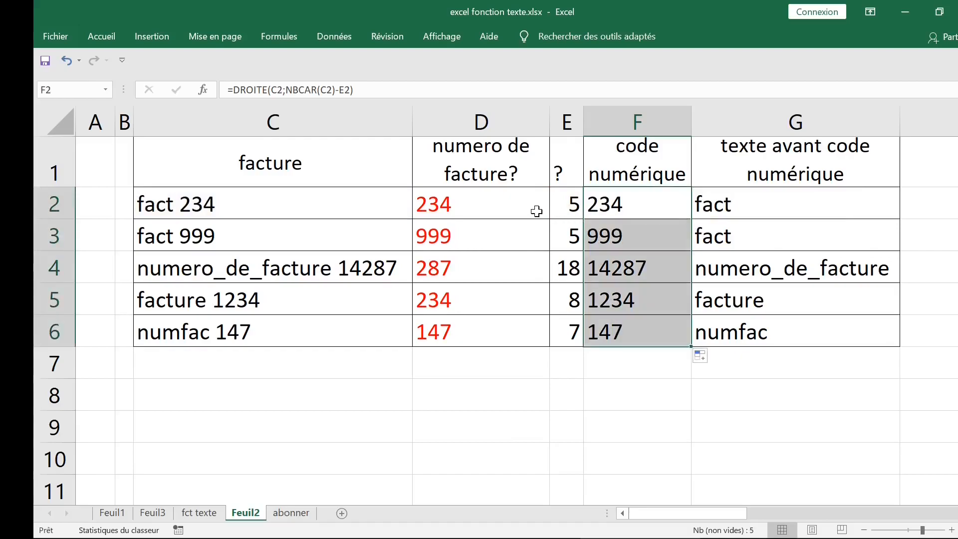
Examine the formula =GAUCHE(C2;E2-1) in G2 that extracts the text before the numeric code
left_click(748, 201)
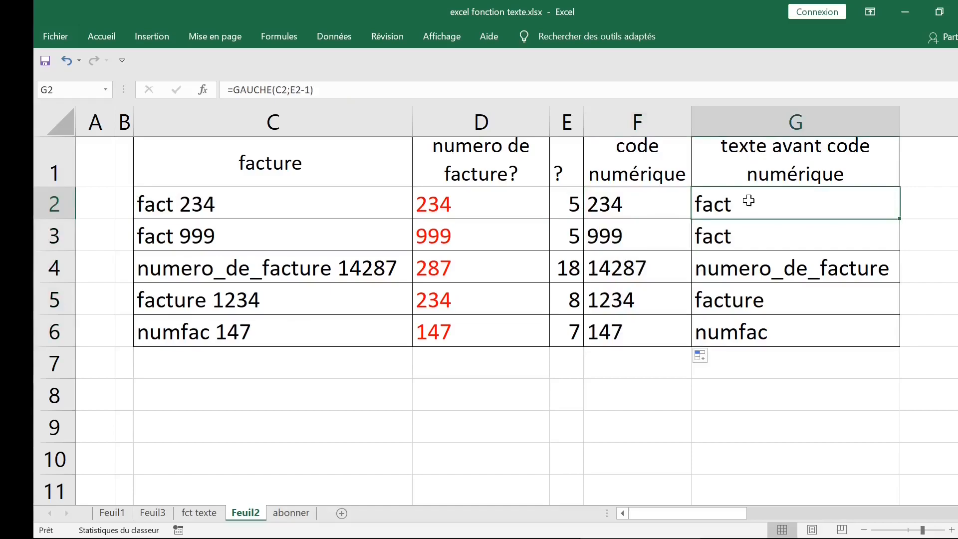
double_click(749, 201)
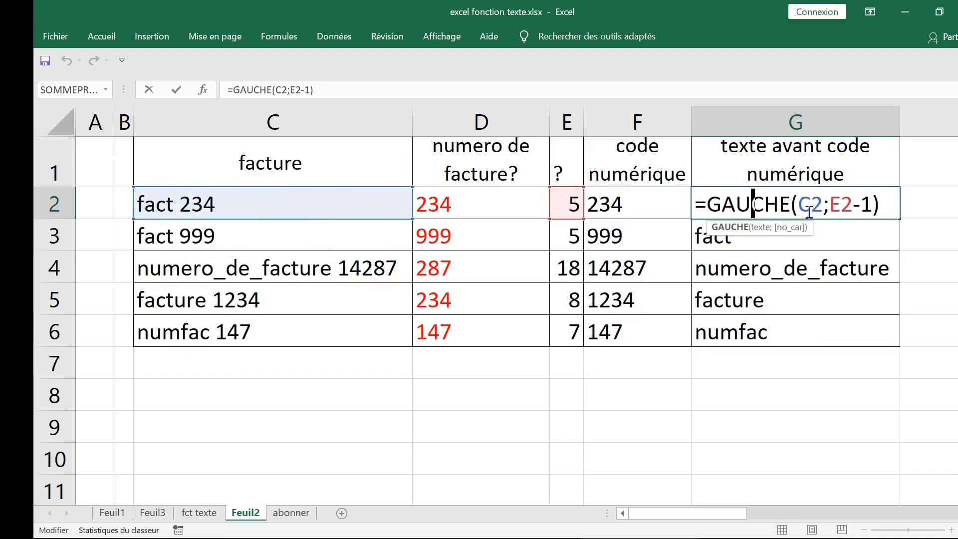
key("Escape")
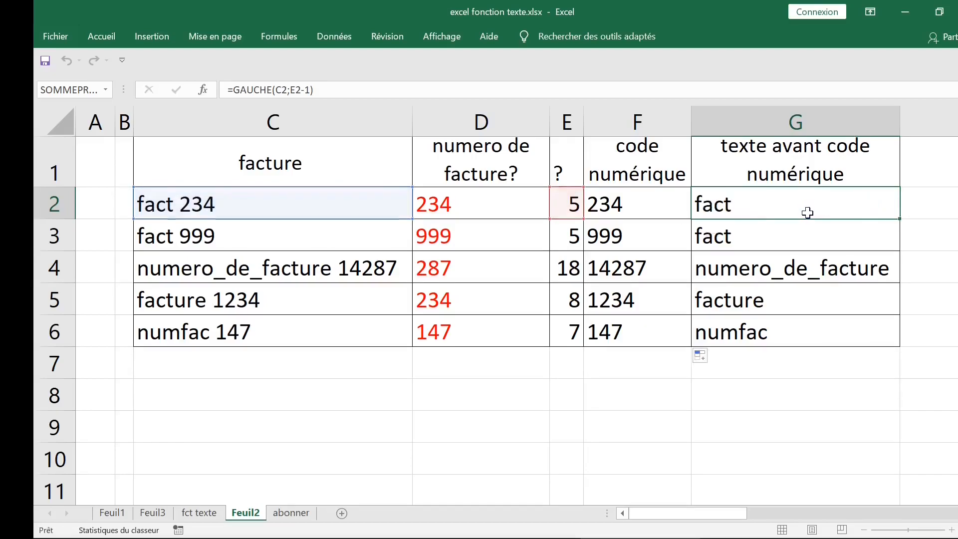
Enter "nbcar" in H1 as the heading for the column of NBCAR formulas
left_click(927, 206)
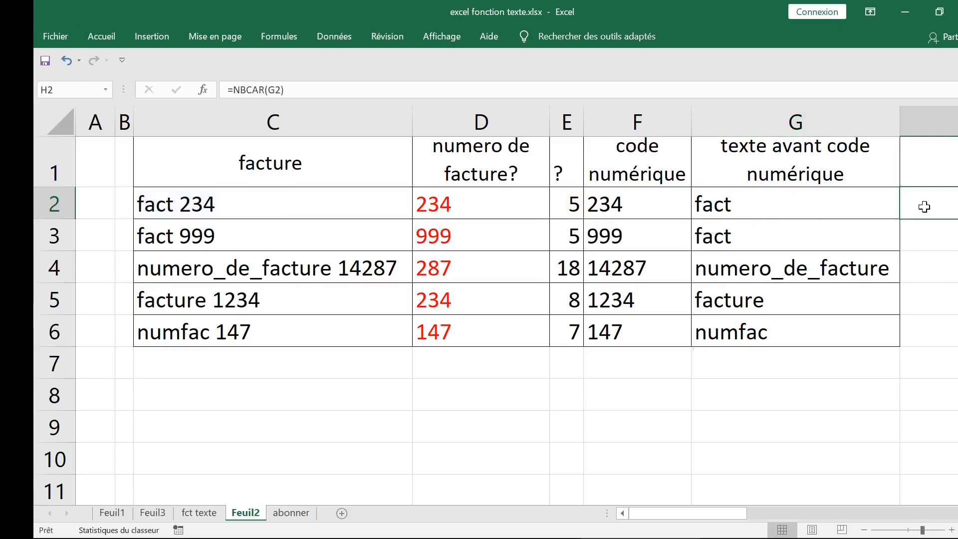
key("Right")
left_click(348, 159)
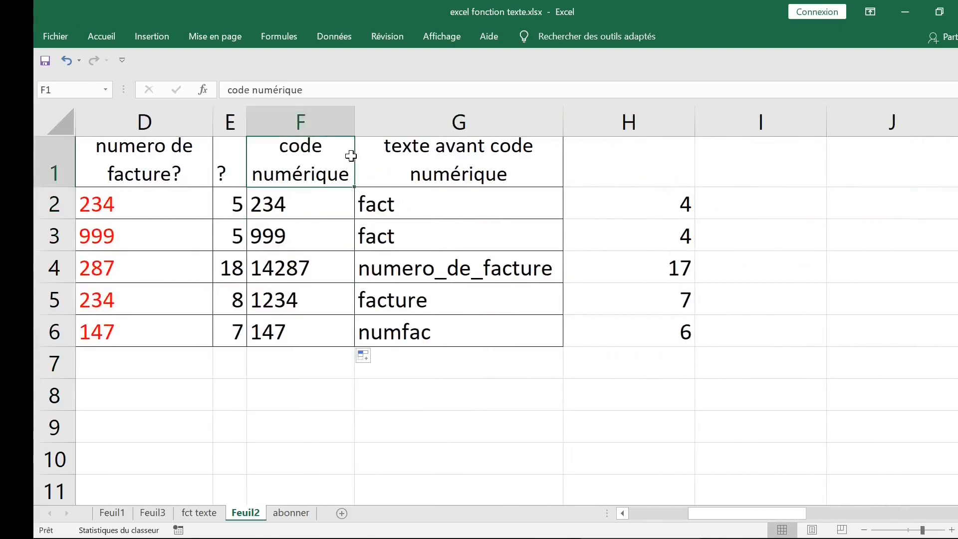
left_click(649, 190)
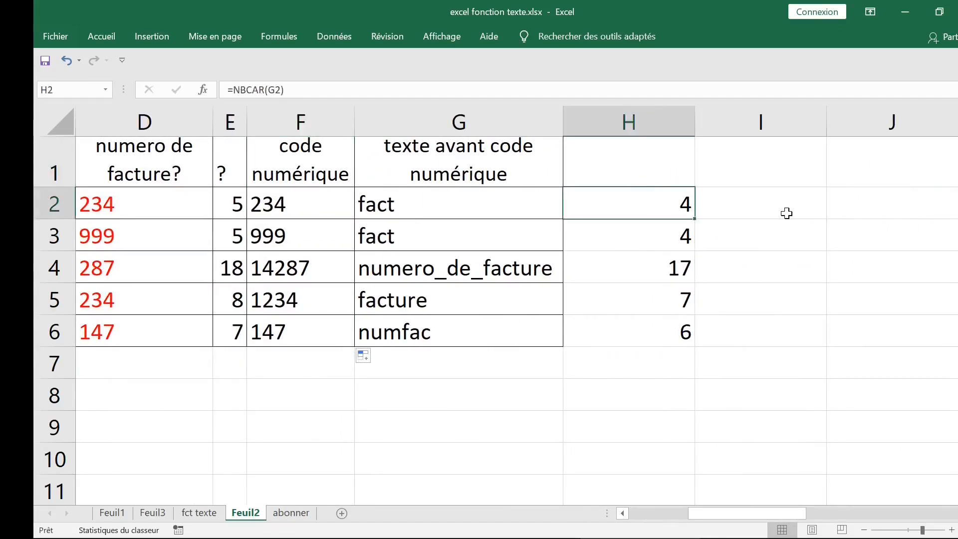
left_click(641, 171)
type("nbcar")
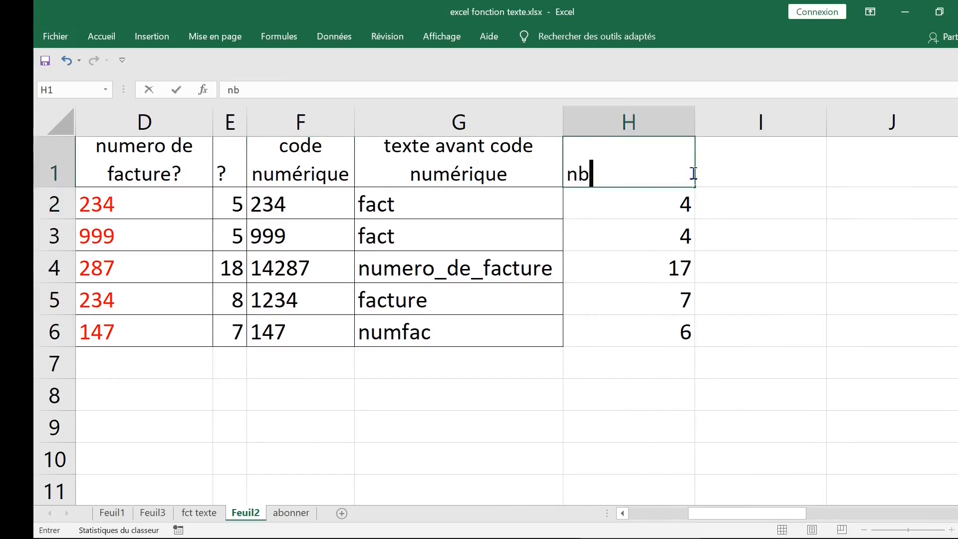
key("Return")
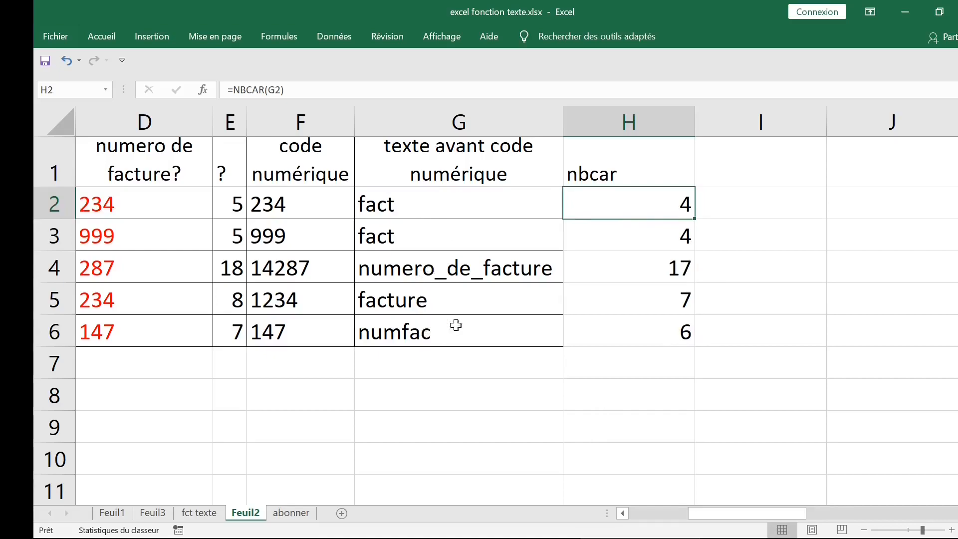
left_click(483, 199)
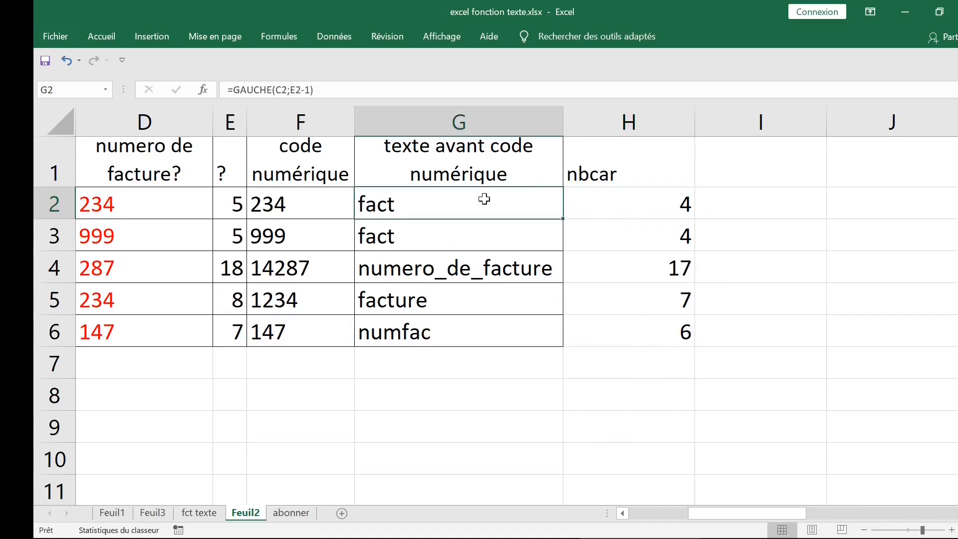